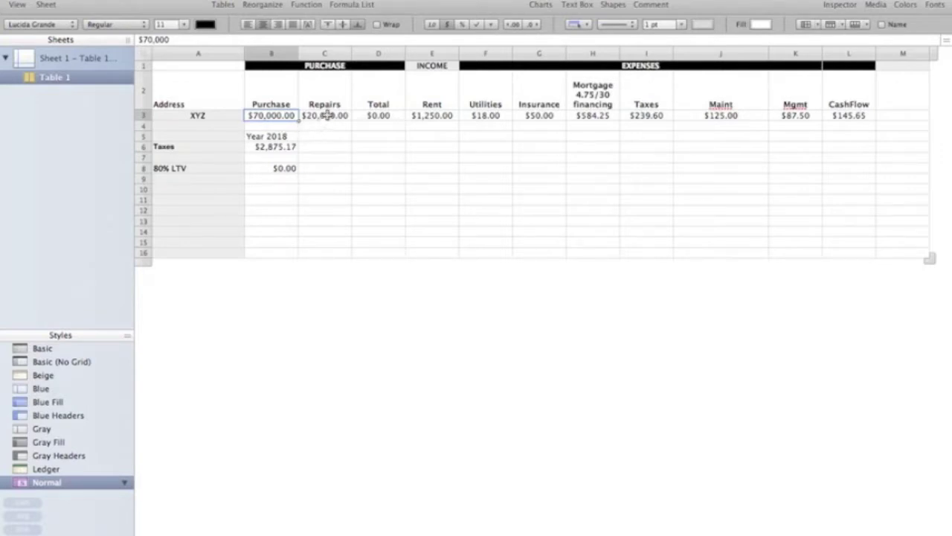
Enter a formula in the Total cell of the XYZ row that adds the Purchase and Repairs amounts.
left_click(325, 117)
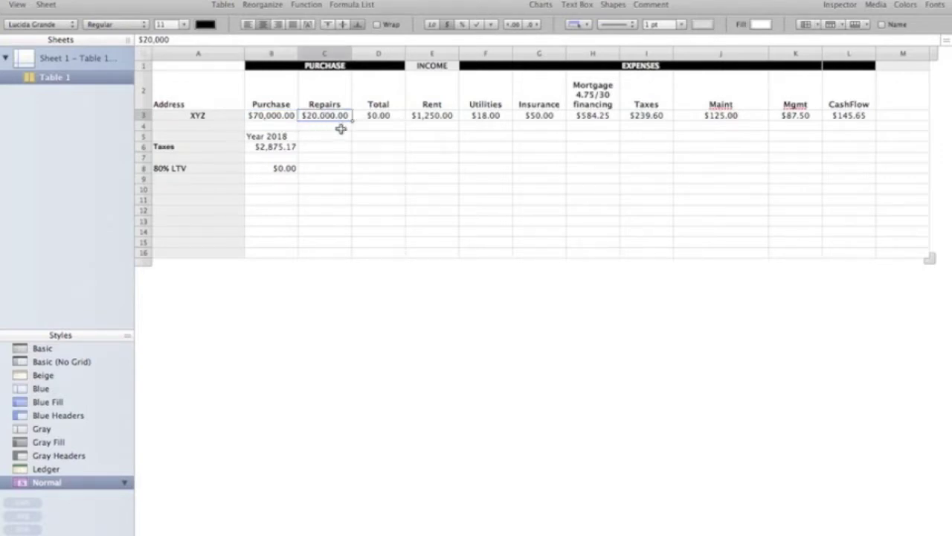
left_click(376, 116)
type("=")
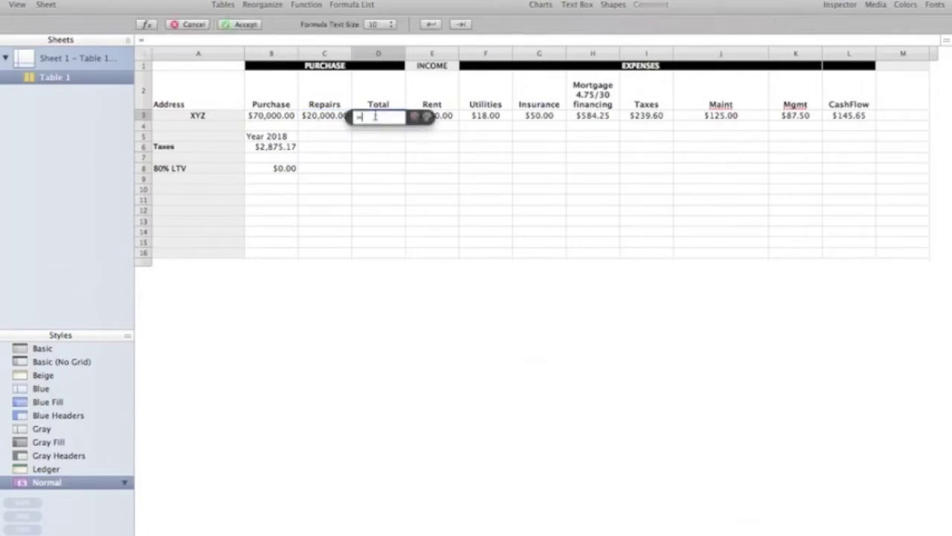
left_click(289, 118)
type("+")
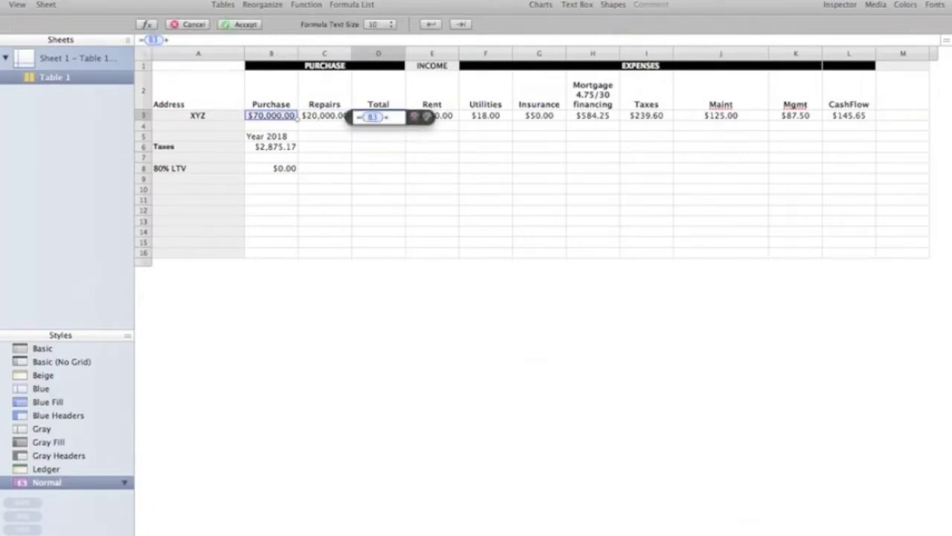
left_click(320, 119)
key("Return")
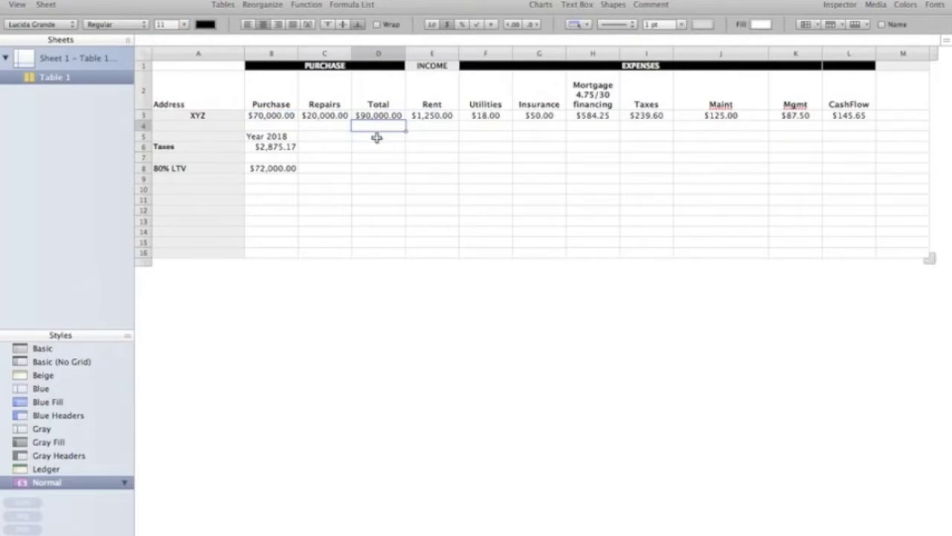
Enter $72,000 in the empty cell D4 directly below the XYZ row's Total.
left_click(271, 116)
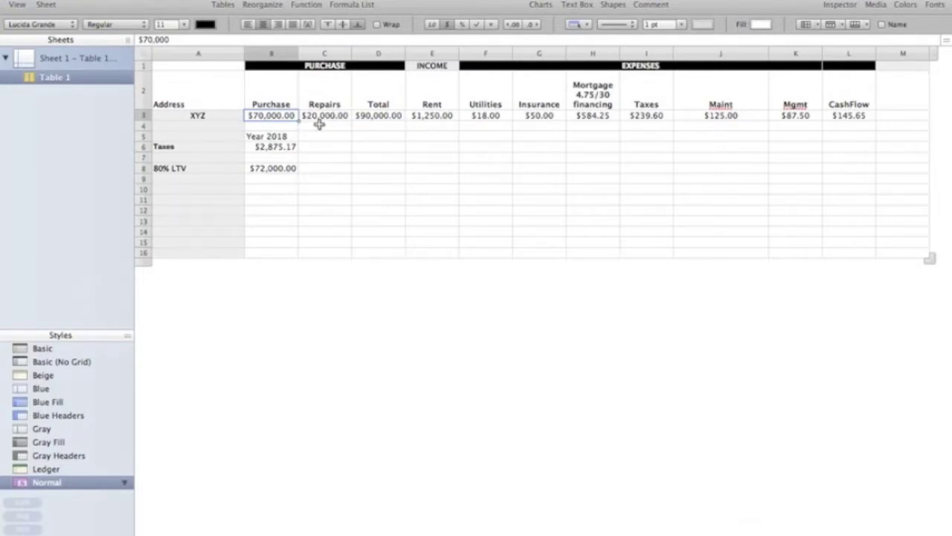
left_click(372, 122)
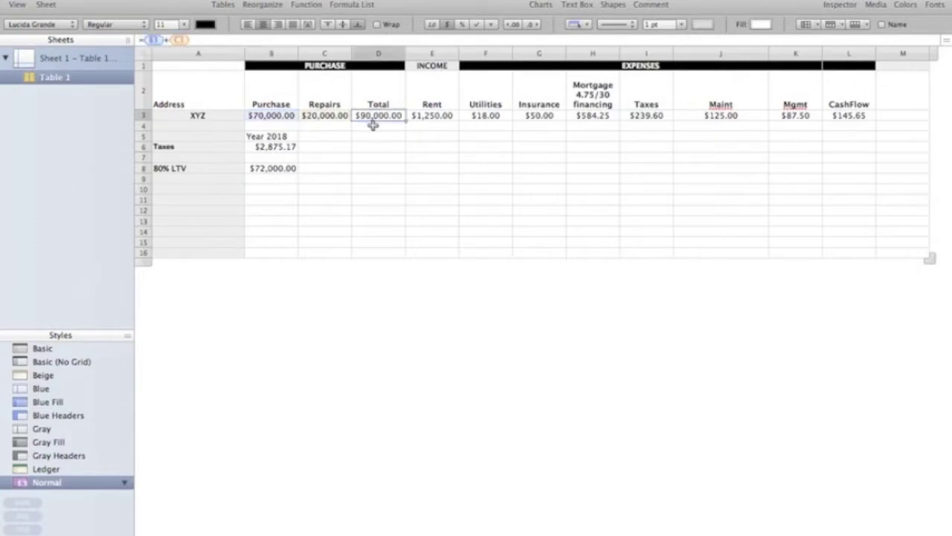
left_click(371, 126)
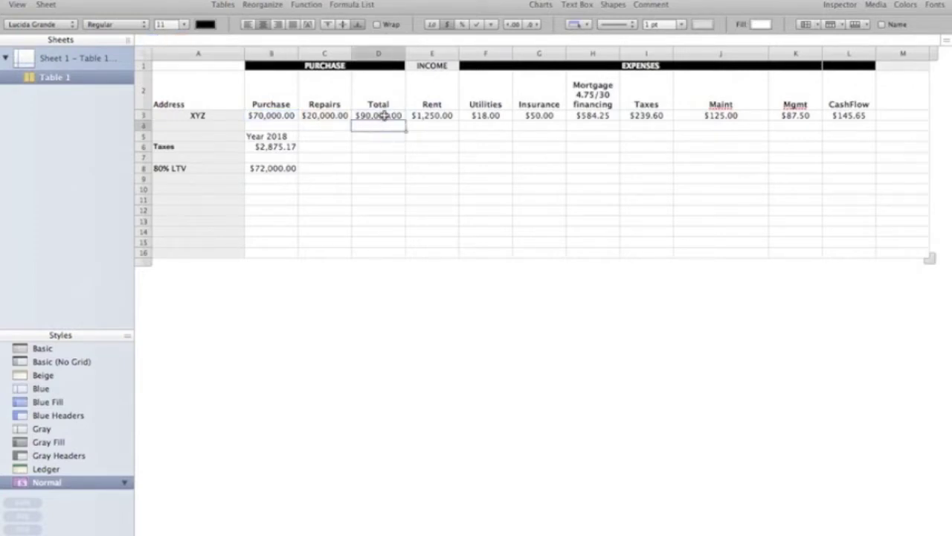
left_click(381, 118)
left_click(378, 127)
type("$72,000")
key("Return")
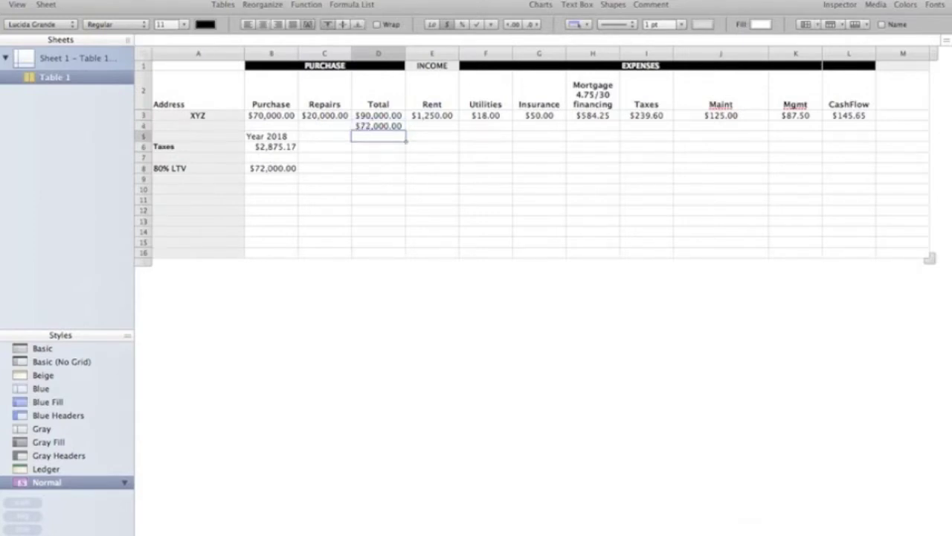
Set the XYZ row's Rent to 800.
left_click(434, 116)
type("800")
key("Return")
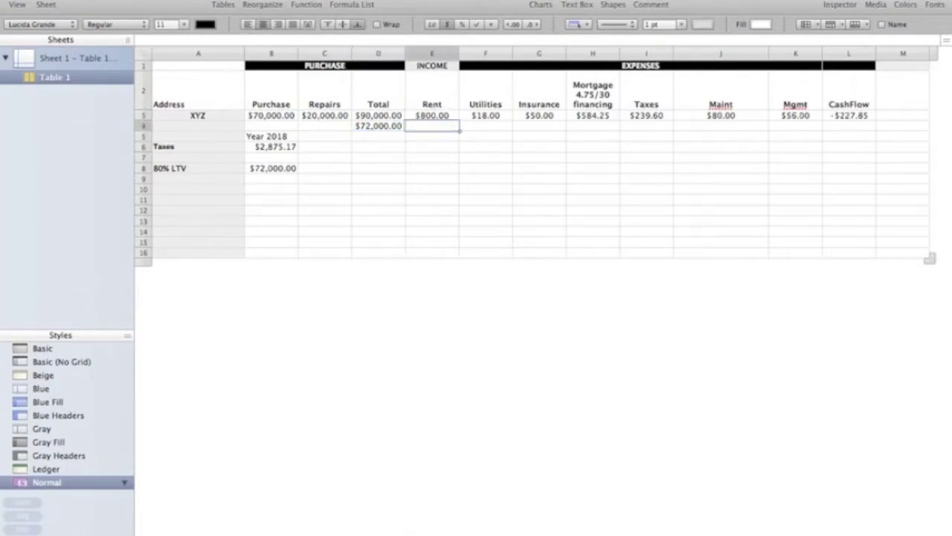
Set the Rent for the XYZ property to 1250.
left_click(272, 116)
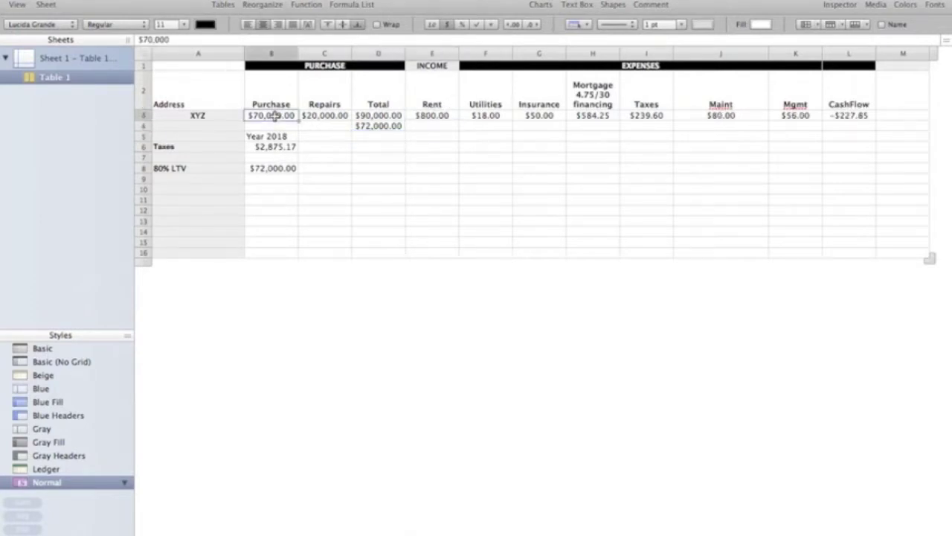
left_click(429, 116)
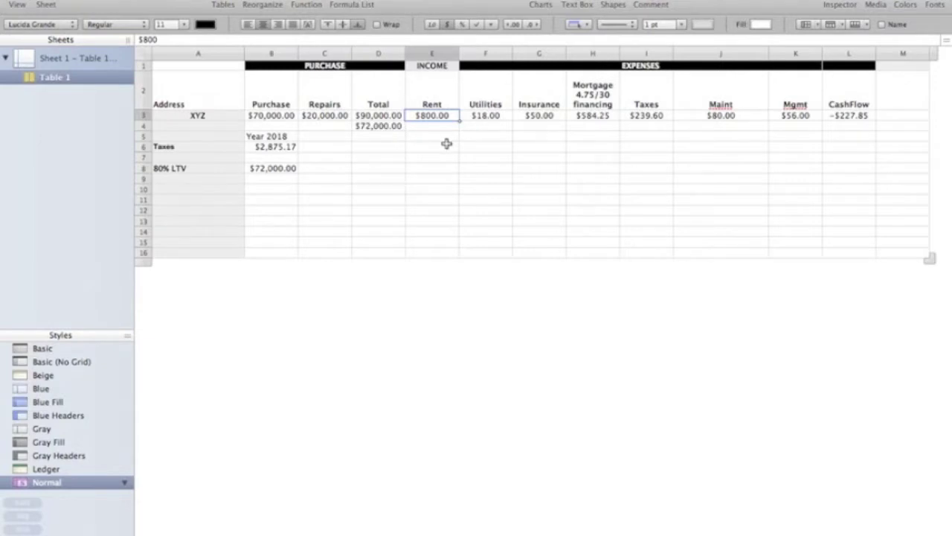
type("1250")
key("Return")
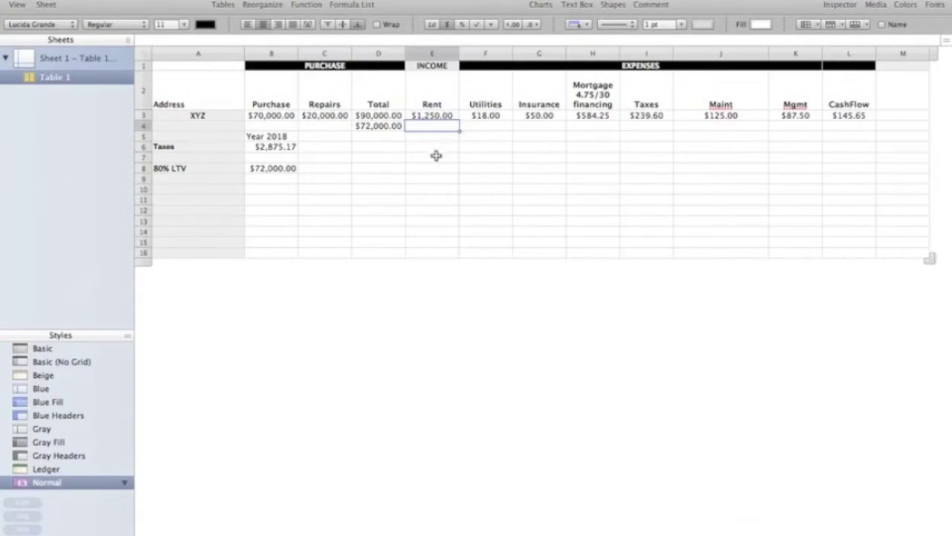
Replace the formula in the XYZ row's Total cell with the fixed value 120,000.
left_click(378, 119)
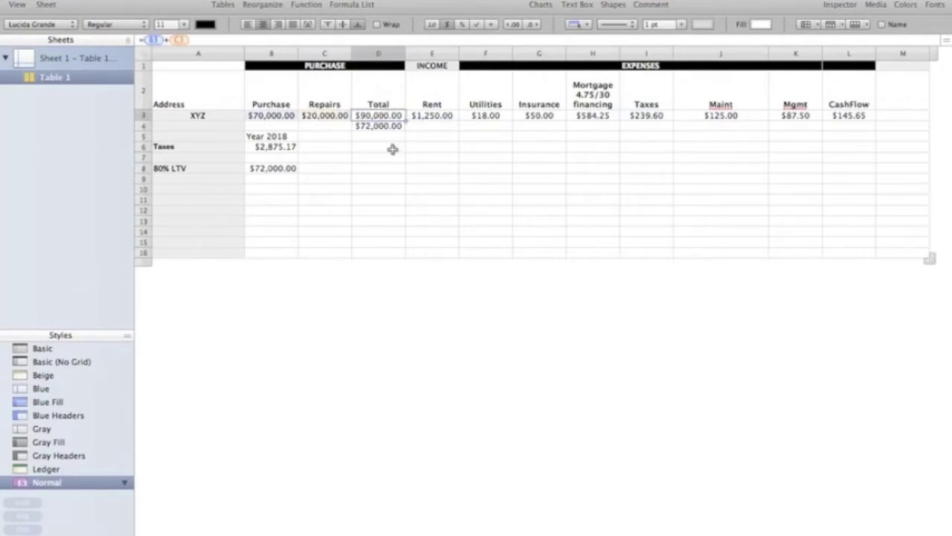
key("Delete")
type("120.000")
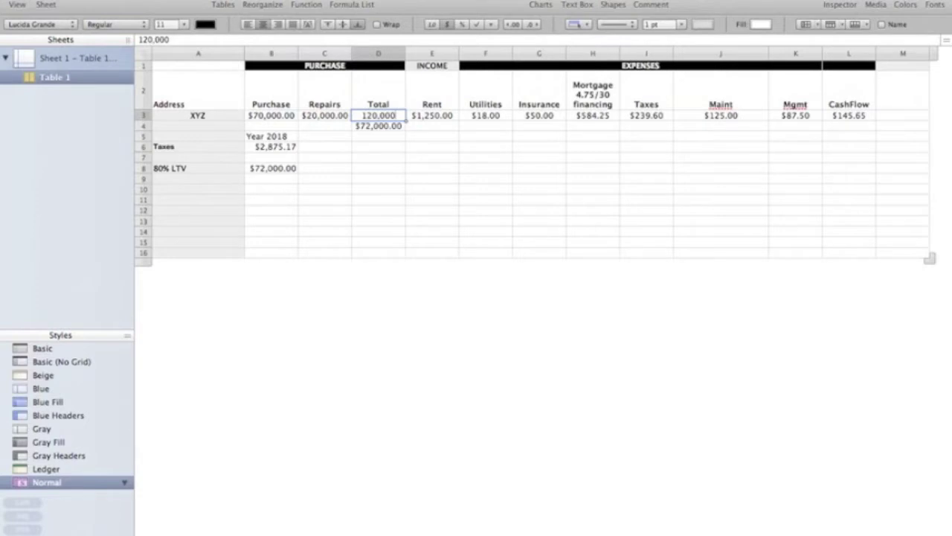
key("Return")
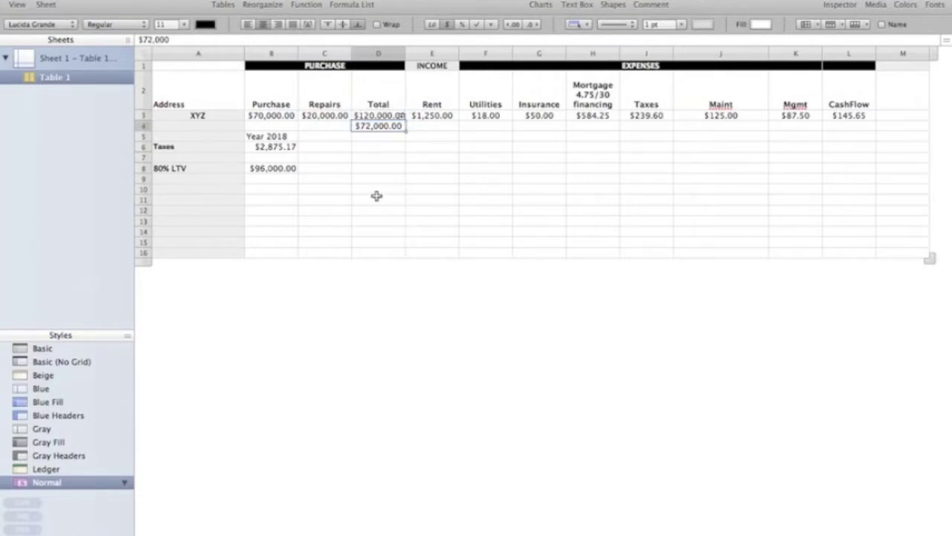
Set the XYZ row's Total to 90000.
left_click(369, 115)
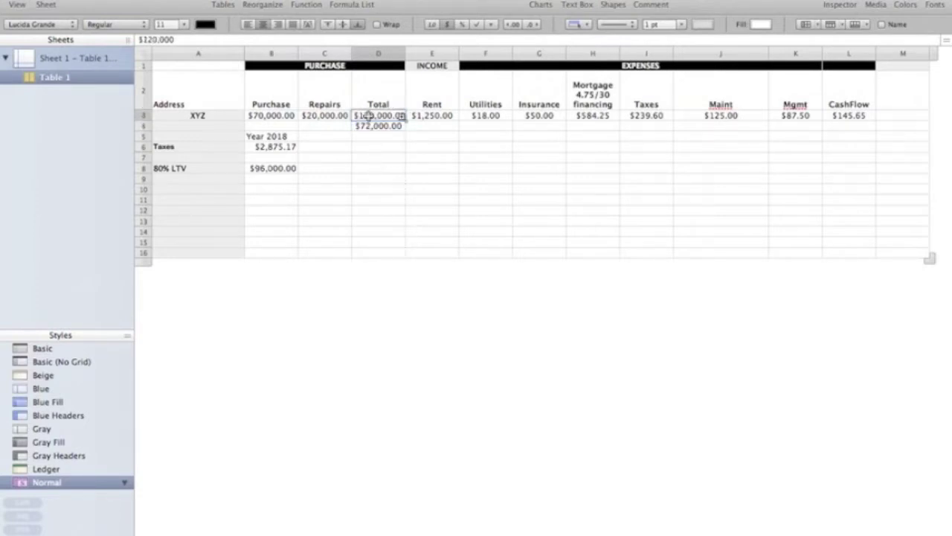
type("90000")
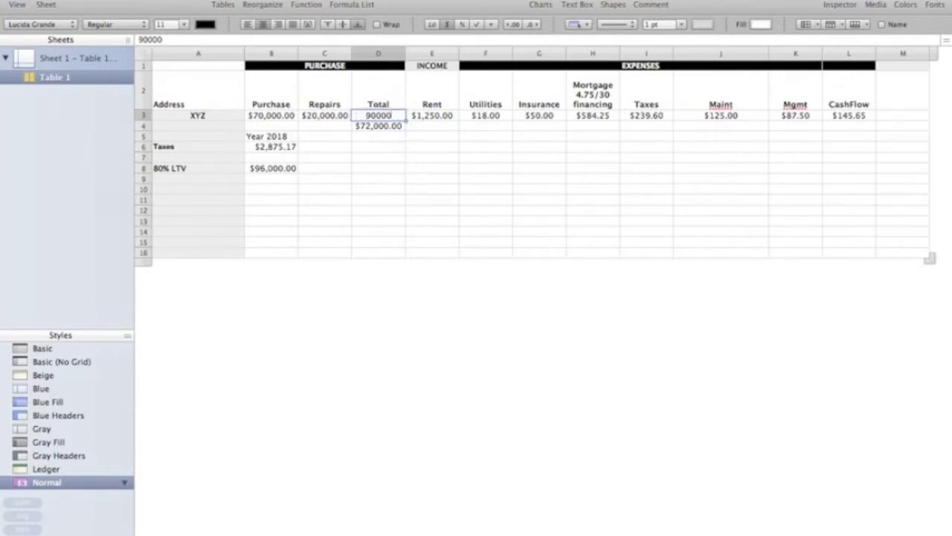
key("Return")
Enter 120,000 in cell D6 of the Total column and format it as currency.
left_click(383, 148)
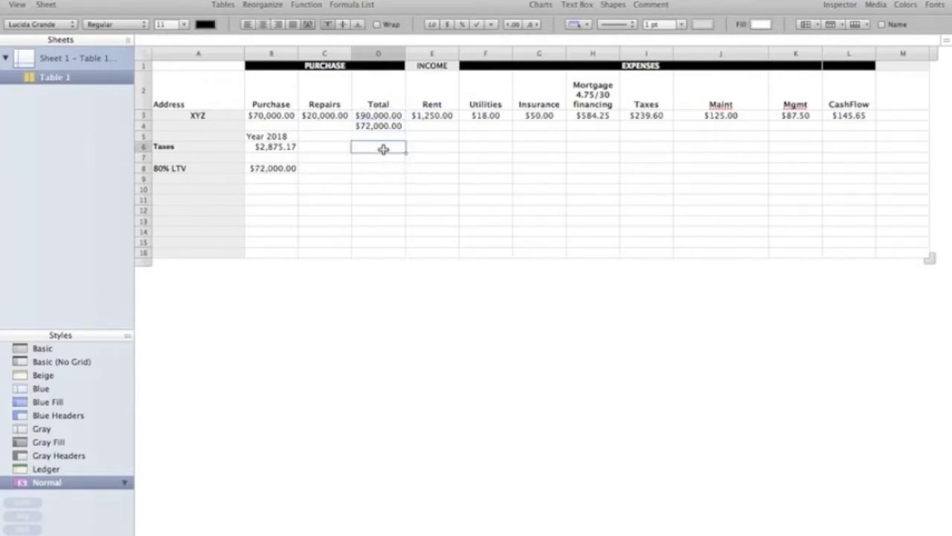
type("120,000")
key("Return")
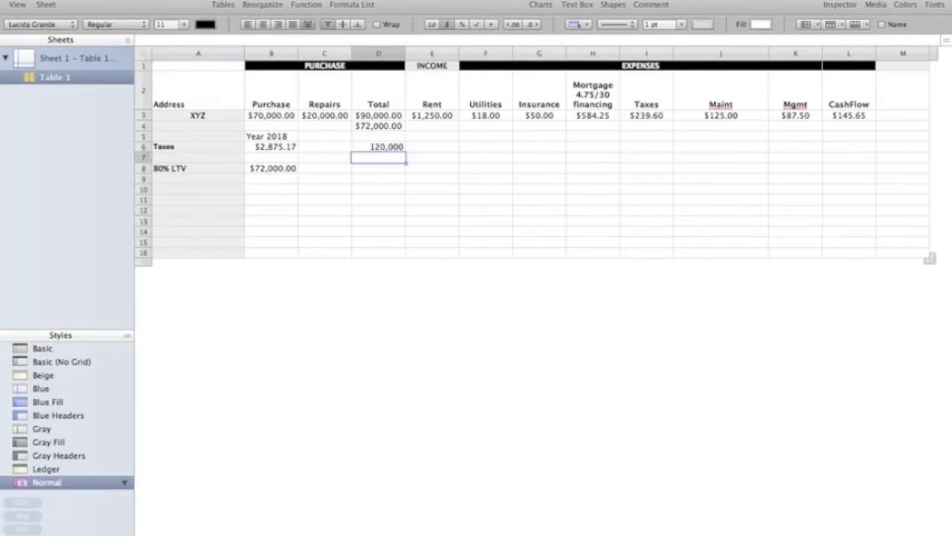
left_click(388, 145)
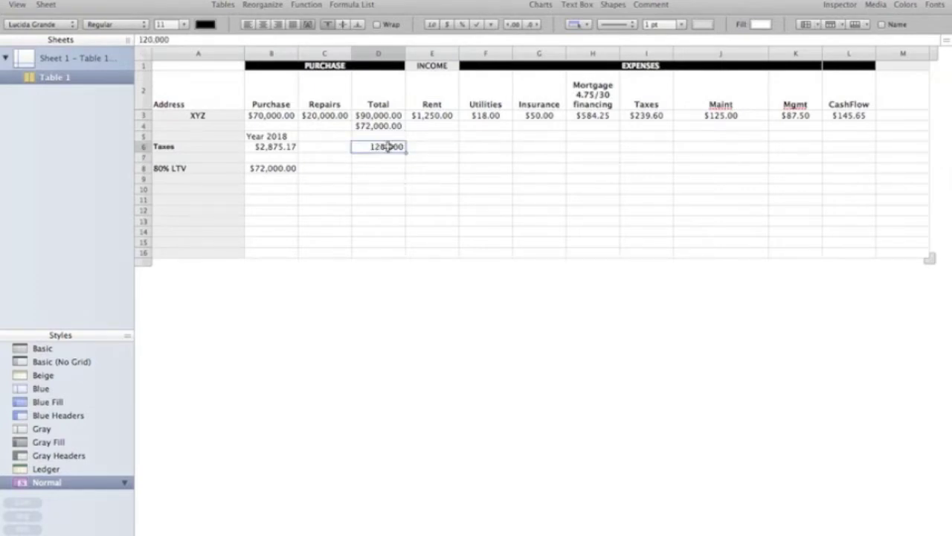
left_click(447, 25)
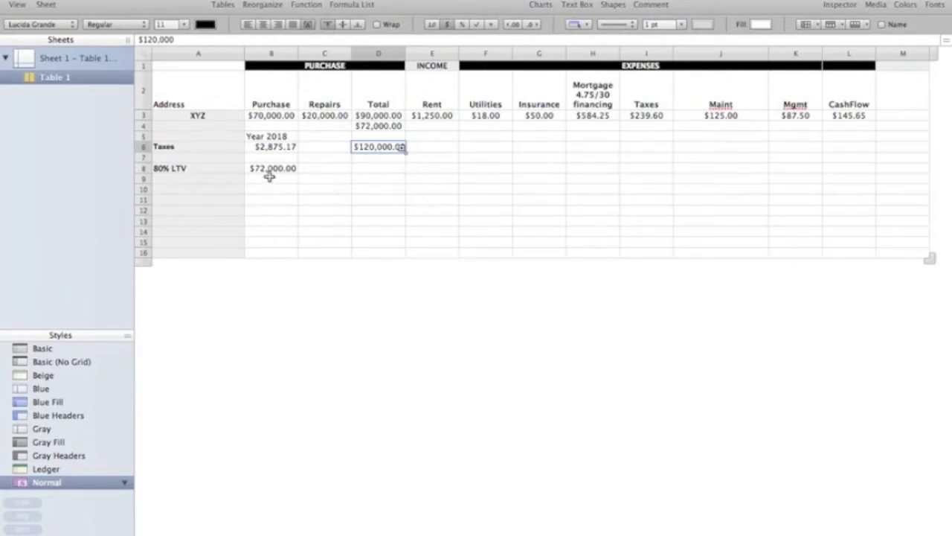
Set the XYZ row's Total, which the 80% LTV formula uses, to 120,000.
left_click(176, 171)
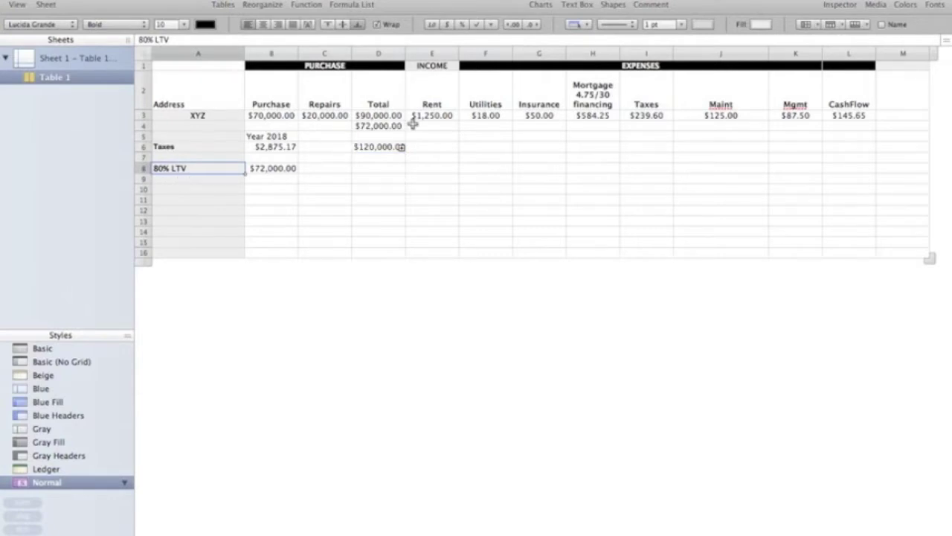
left_click(384, 115)
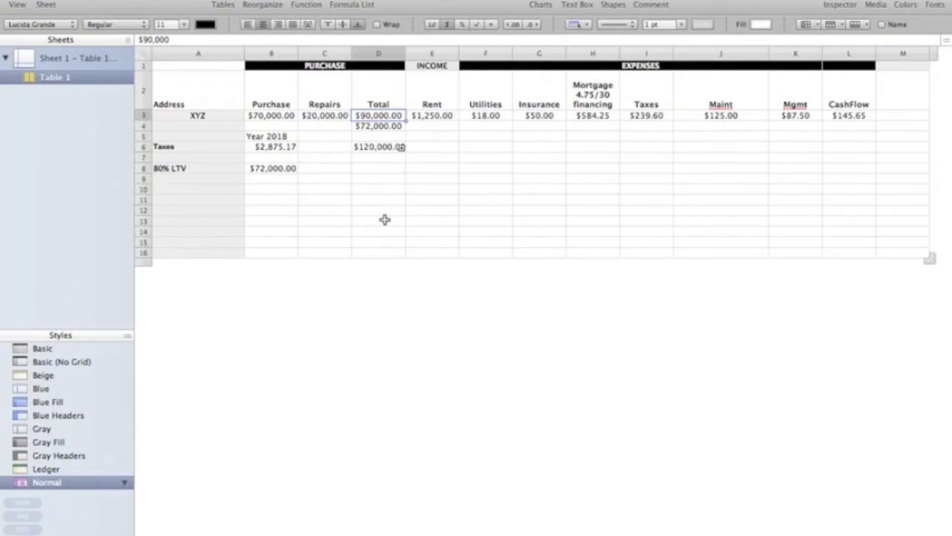
type("120,000")
key("Return")
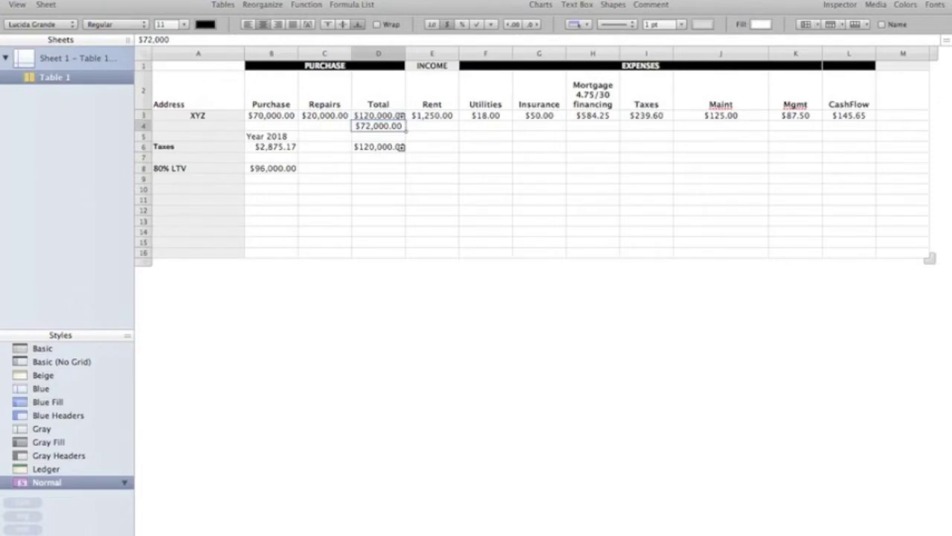
Enter a formula in cell B9 that subtracts the amount in D4 from the 80% LTV amount in B8.
left_click(260, 169)
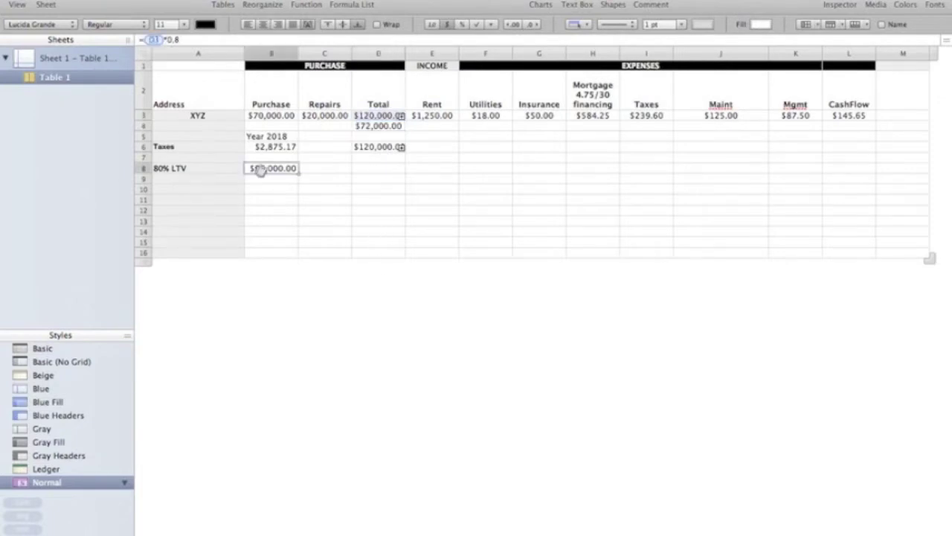
left_click(378, 126)
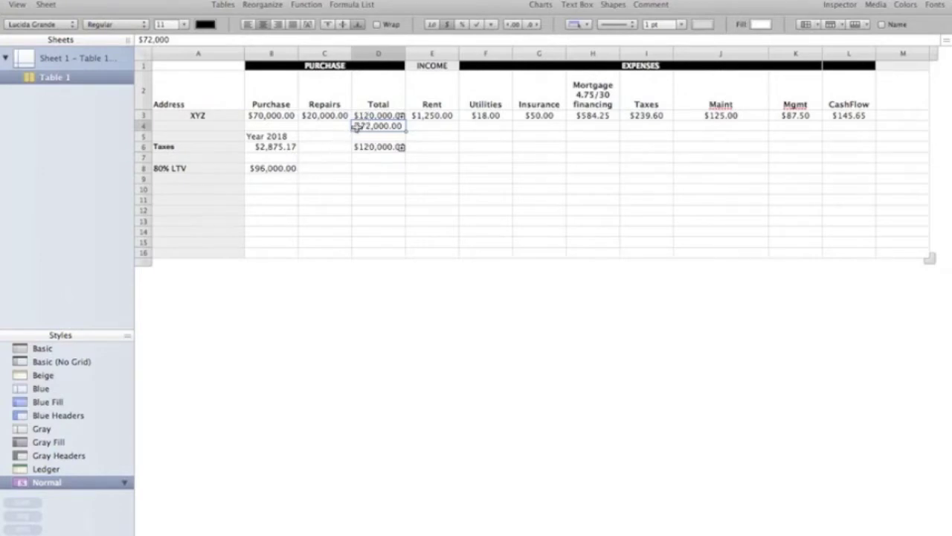
left_click(290, 169)
left_click(365, 125)
left_click(275, 180)
type("=")
left_click(274, 168)
type("-")
left_click(377, 128)
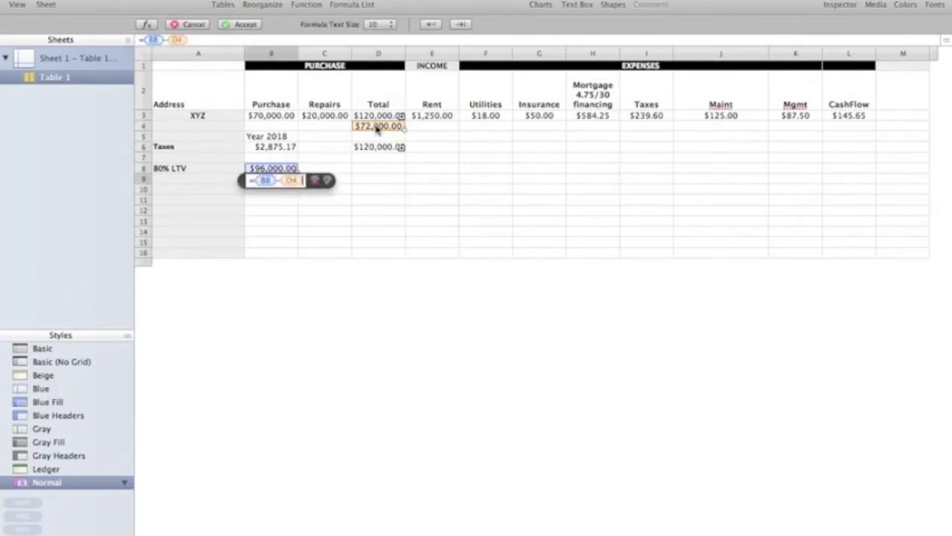
key("Return")
left_click(275, 180)
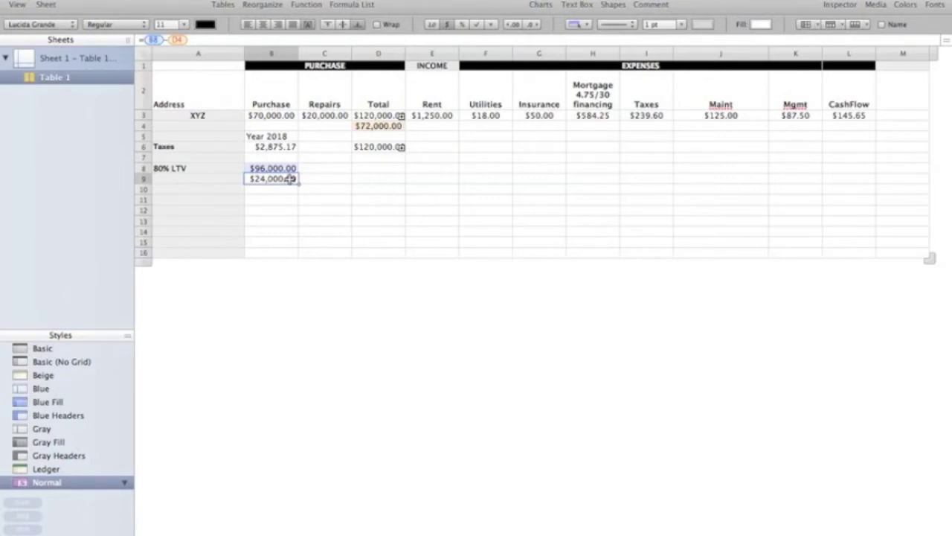
left_click(313, 180)
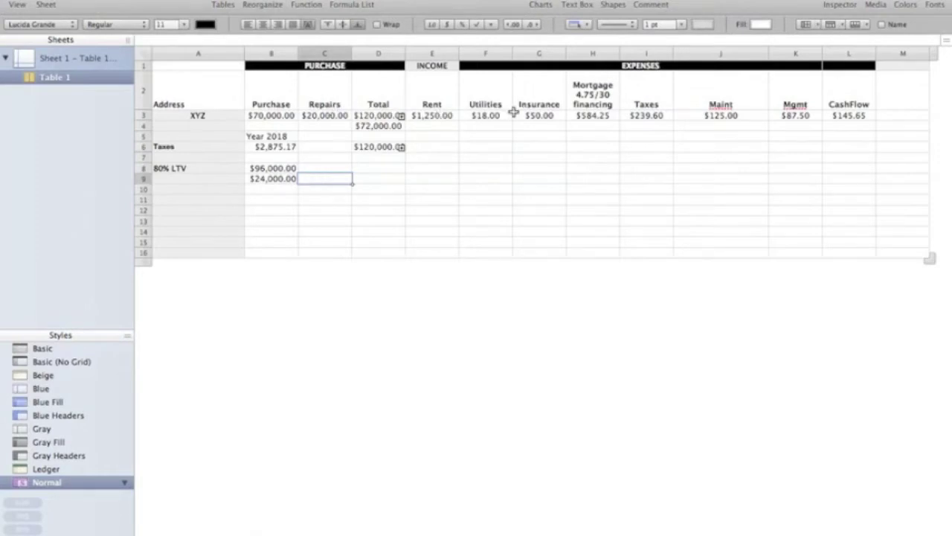
Check the XYZ row's CashFlow formula and set its Rent to 800.
left_click(833, 118)
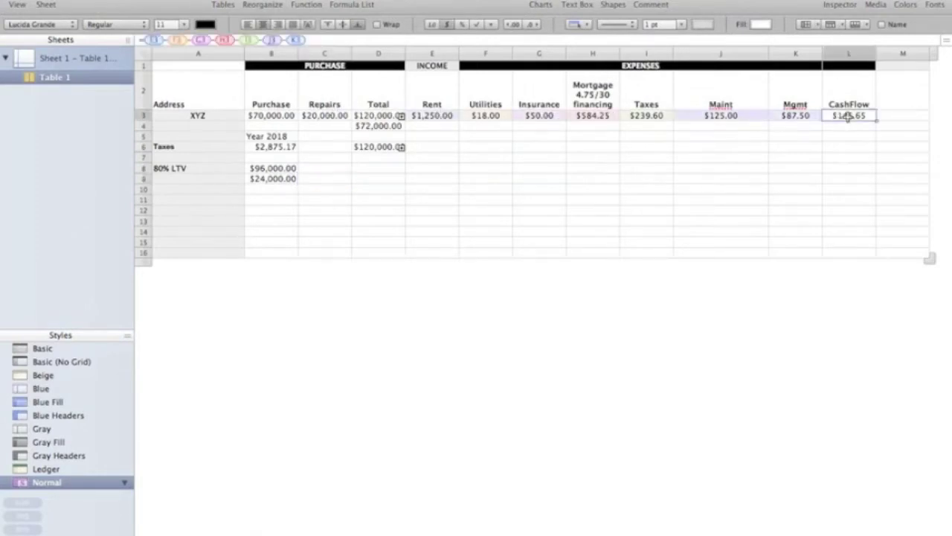
left_click(431, 116)
type("800")
key("Return")
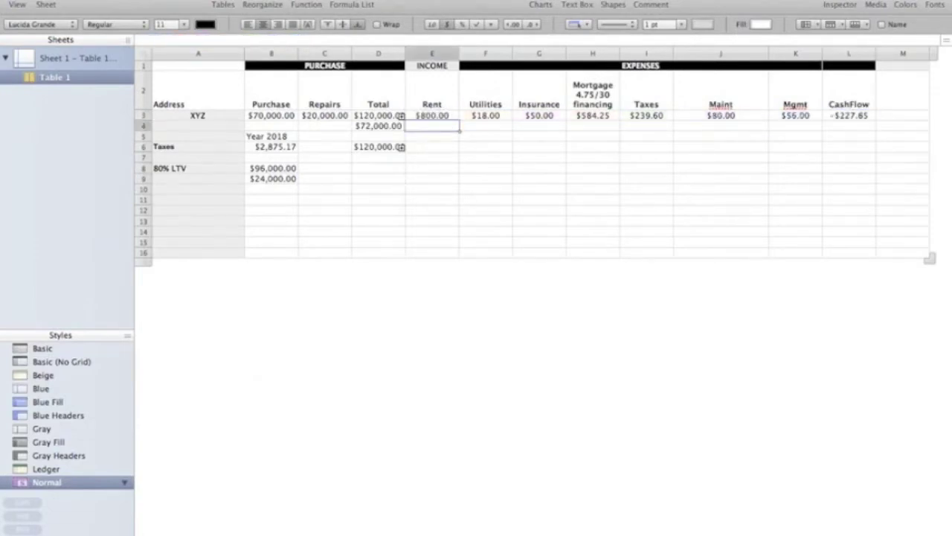
Check the CashFlow cell again and set the XYZ row's Rent to 1250.
left_click(863, 117)
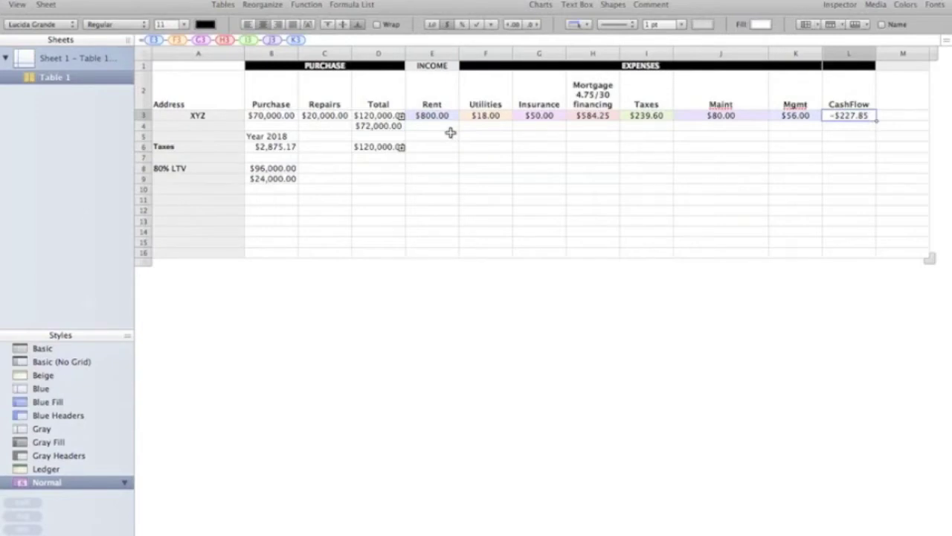
left_click(436, 116)
type("1250")
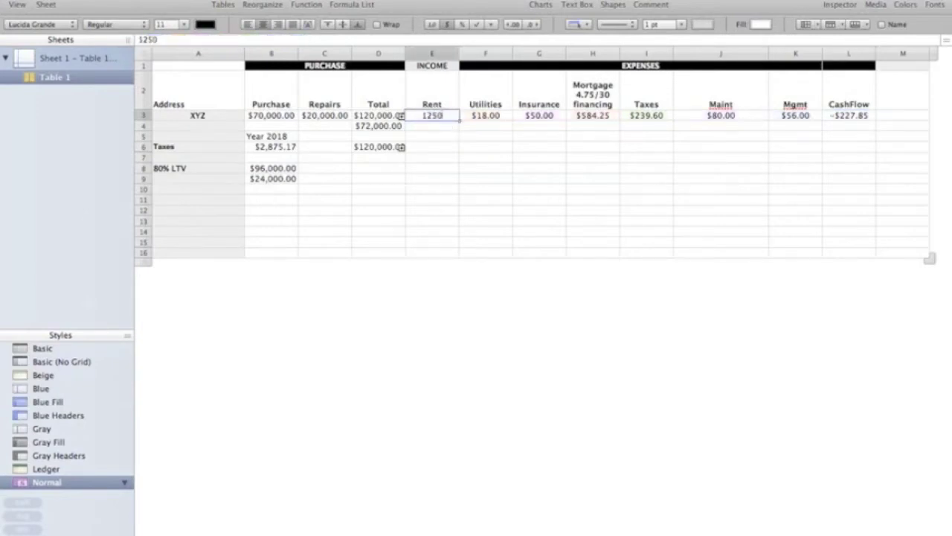
key("Return")
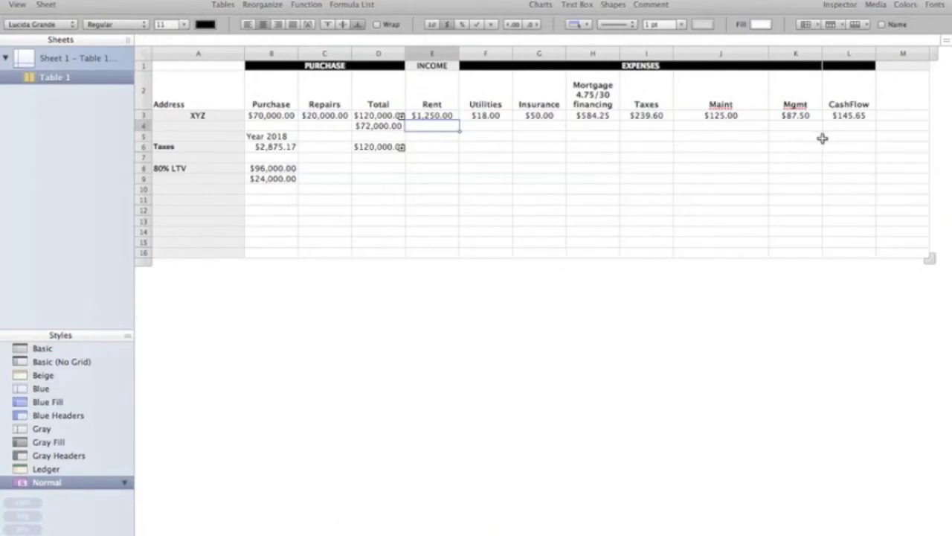